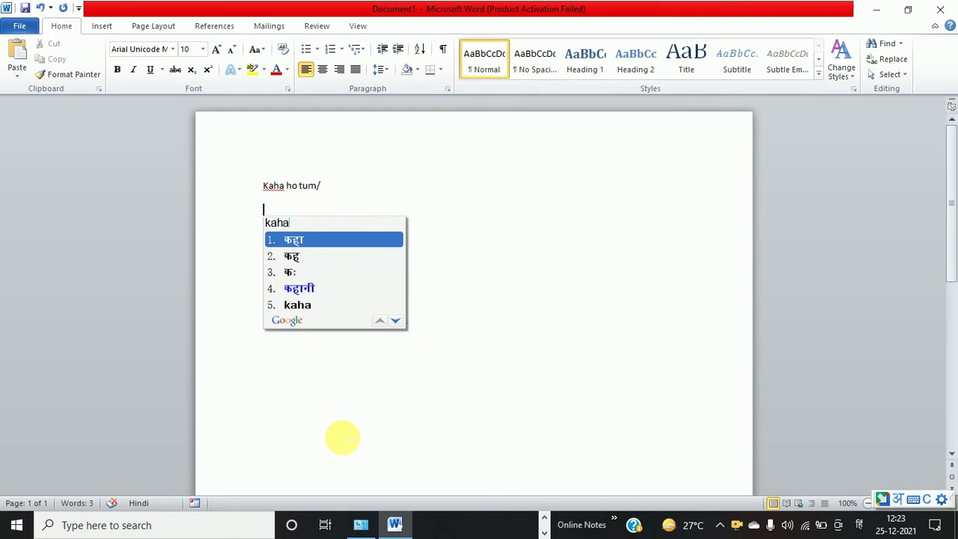
Accept कहा and the हो suggestion to write कहा हो, then type 'tum'
key(space)
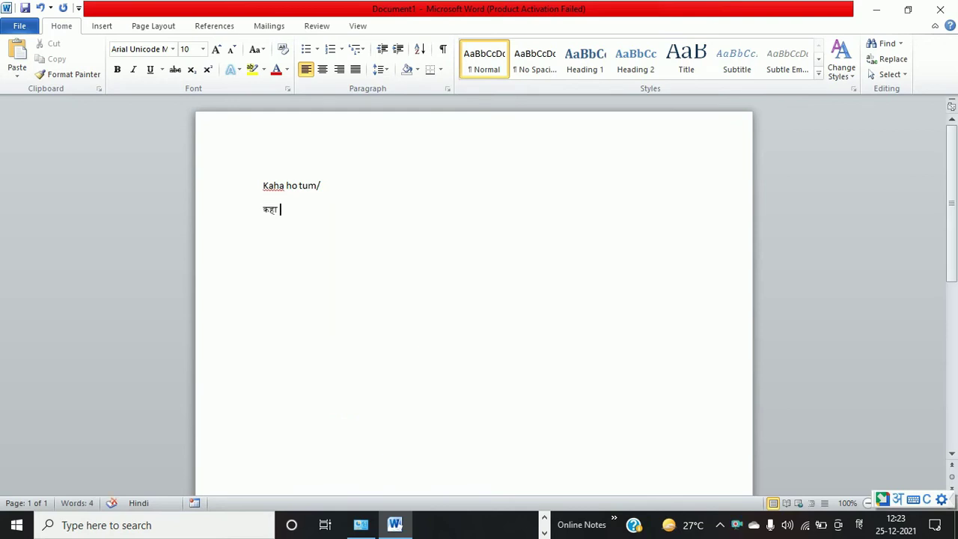
text(ho)
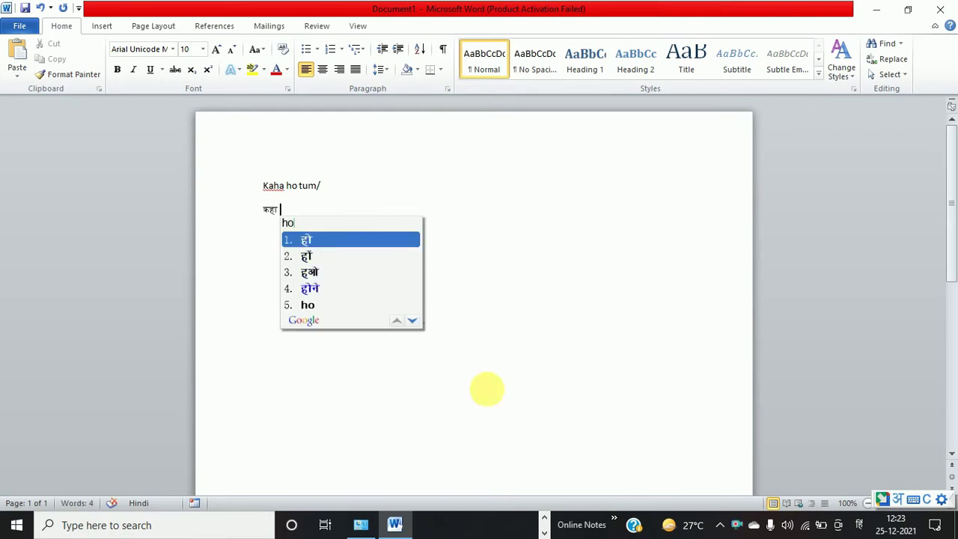
click(324, 244)
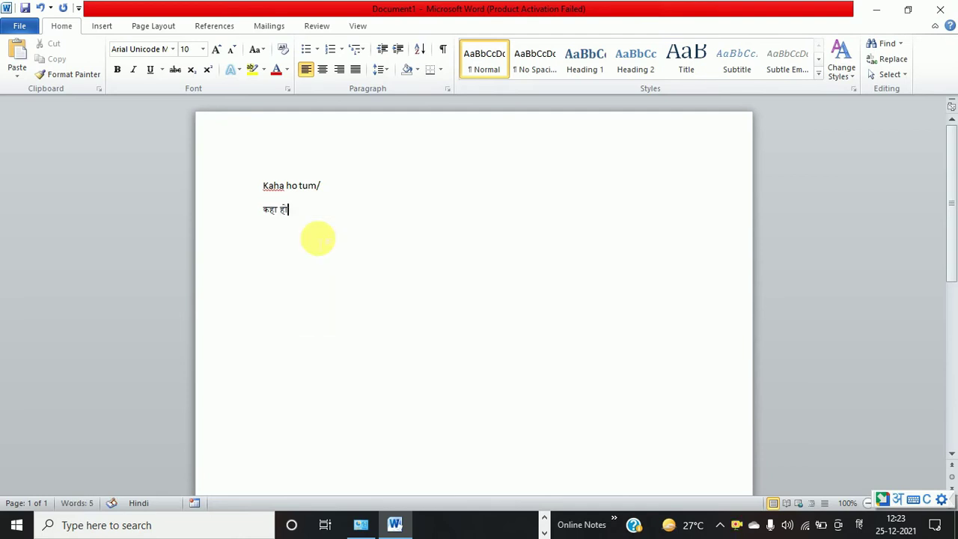
text(tum)
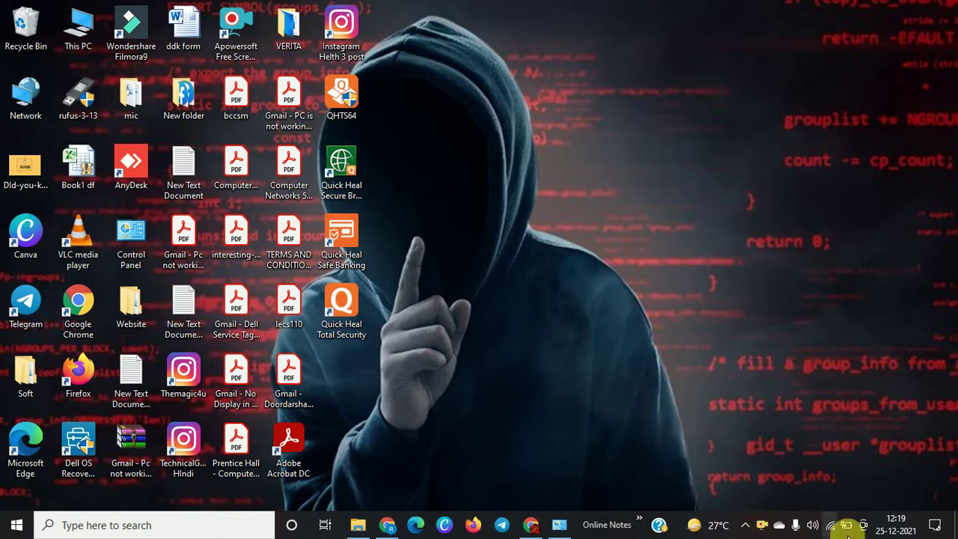
Refresh the desktop and launch Microsoft Word 2010 from a 'word' search
right_click(557, 185)
click(602, 227)
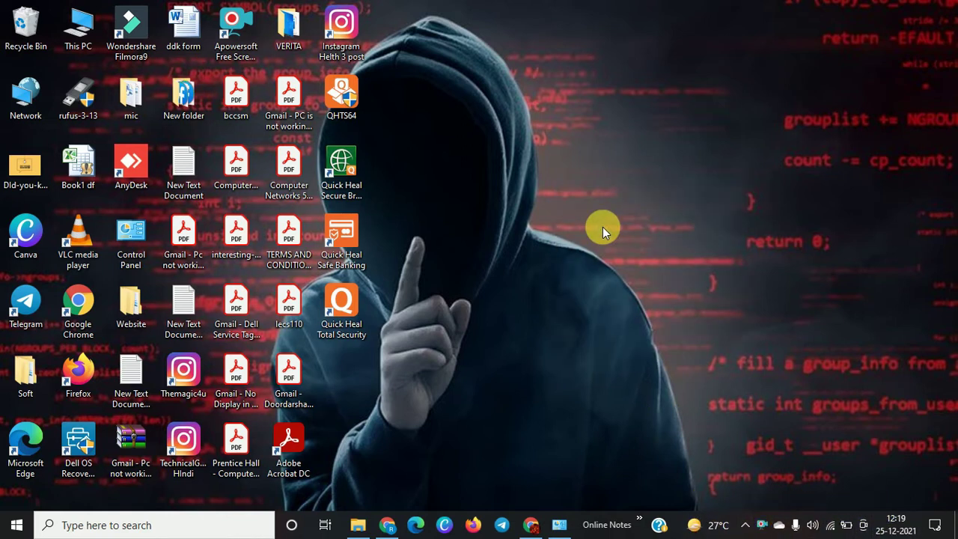
click(258, 524)
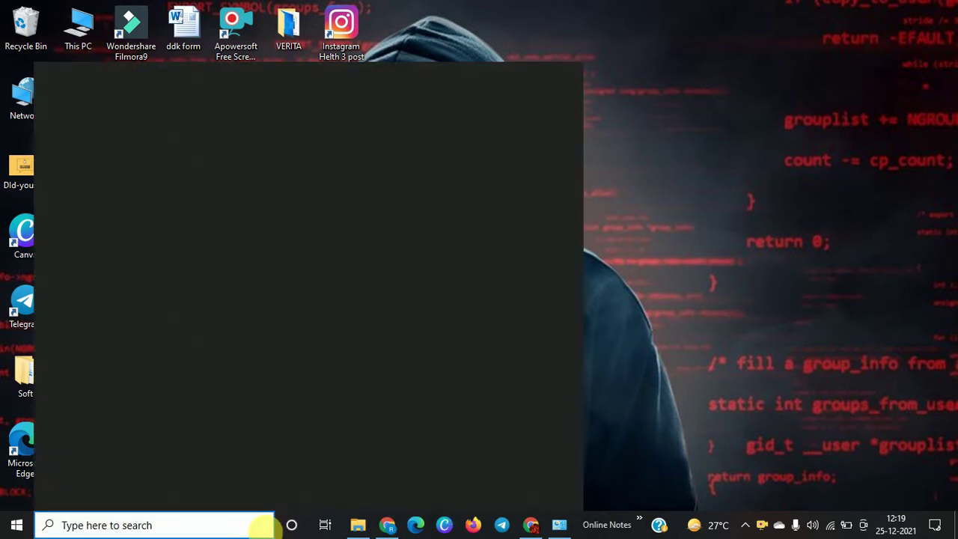
text(word)
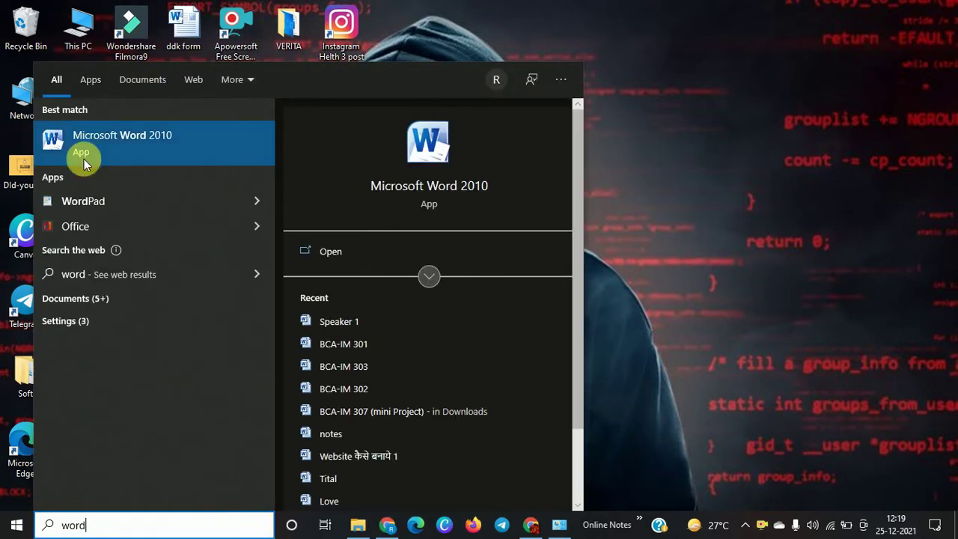
click(84, 154)
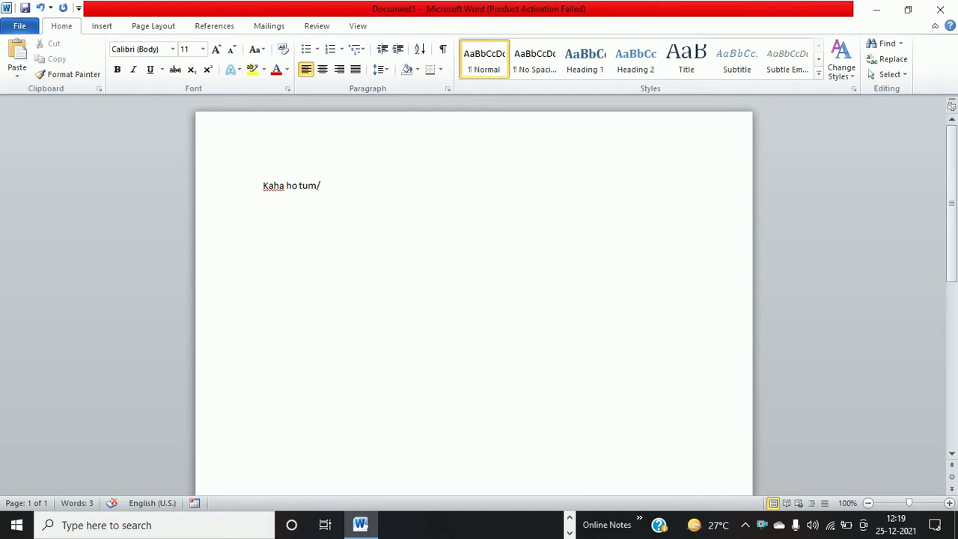
Minimize Word to reveal Chrome's Google Input Tool offline download page
click(876, 10)
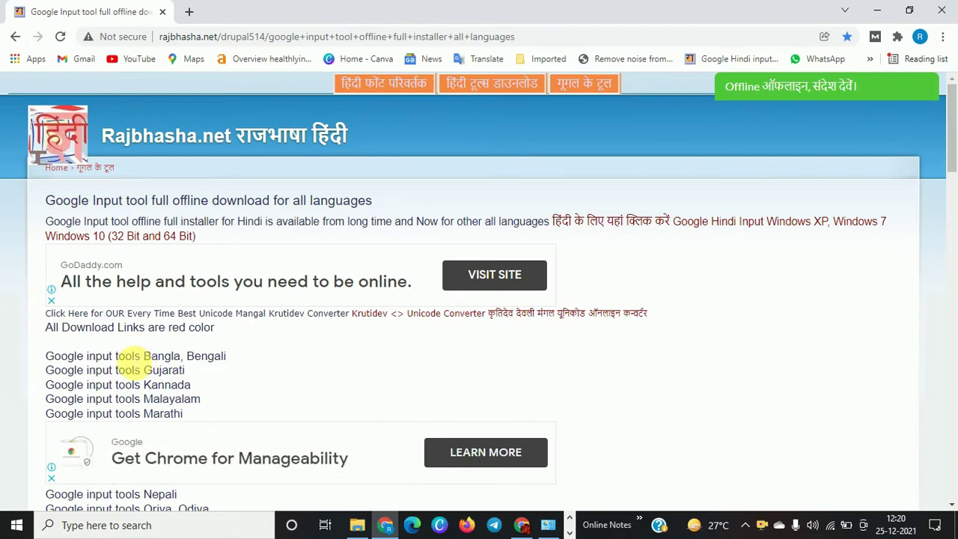
Browse the per-language offline installer list (Hindi, Bengali, Gujarati, Kannada), then return to the top
scroll(145, 351, down, 2)
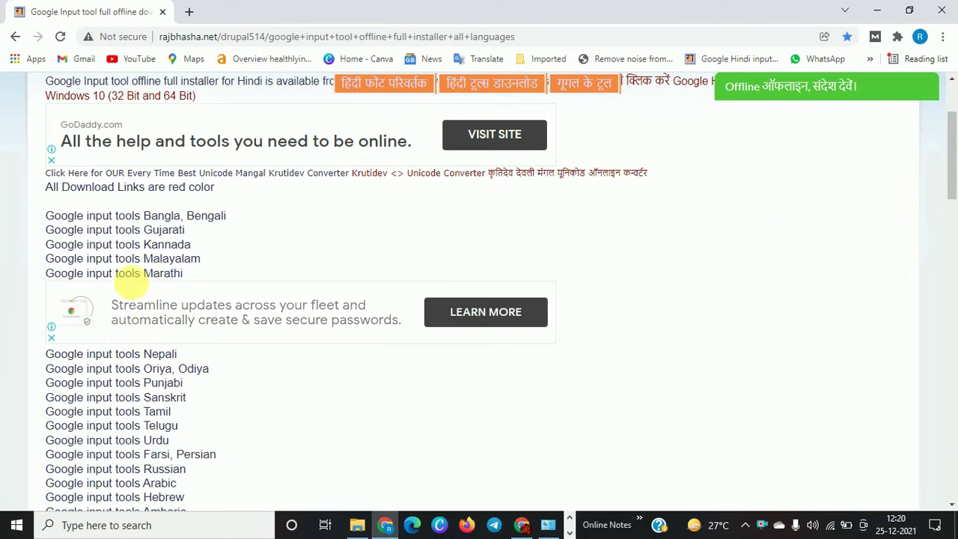
scroll(131, 201, down, 3)
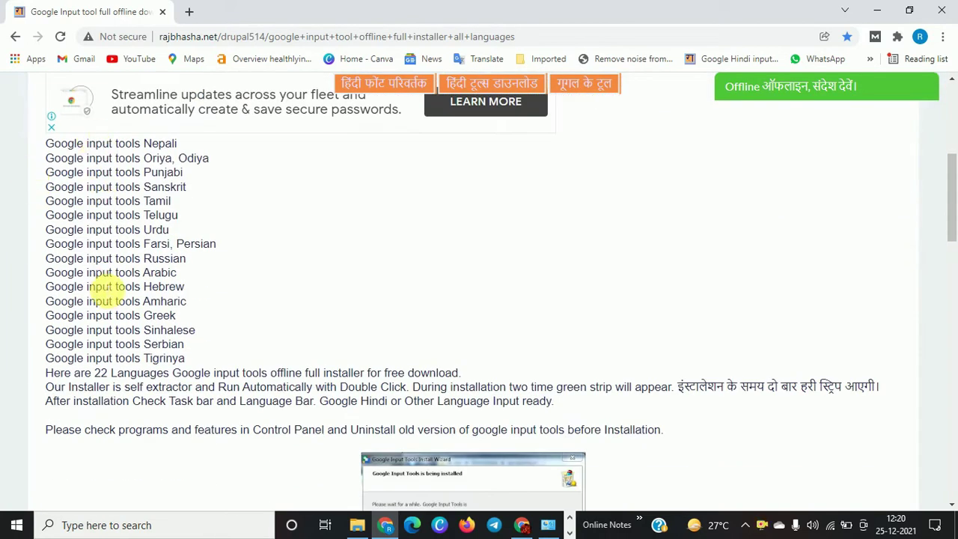
click(162, 201)
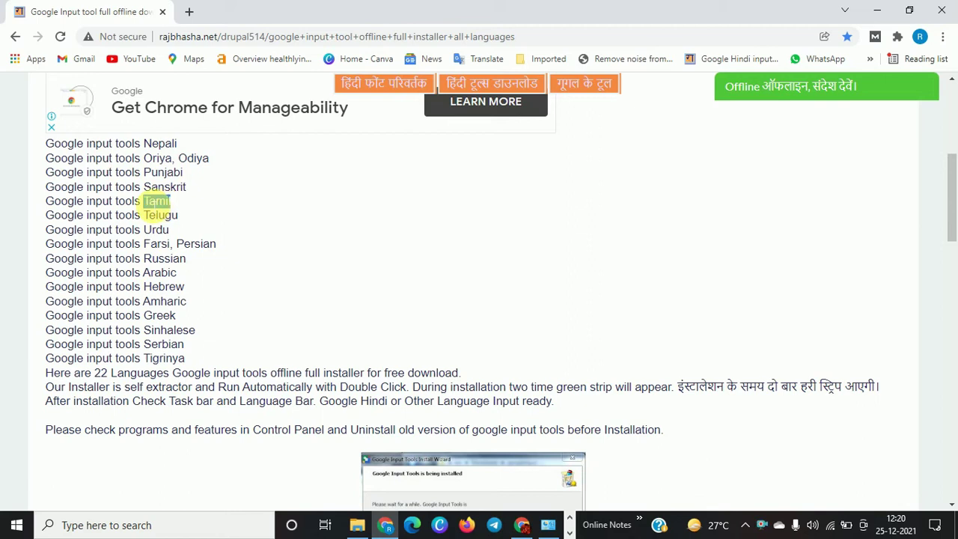
scroll(117, 207, down, 5)
scroll(118, 207, down, 3)
scroll(117, 208, down, 2)
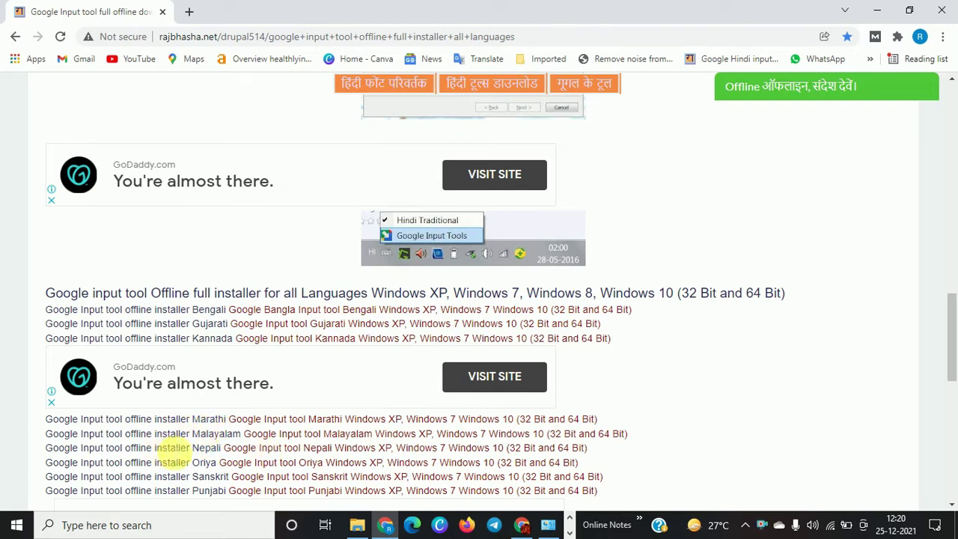
scroll(225, 360, down, 3)
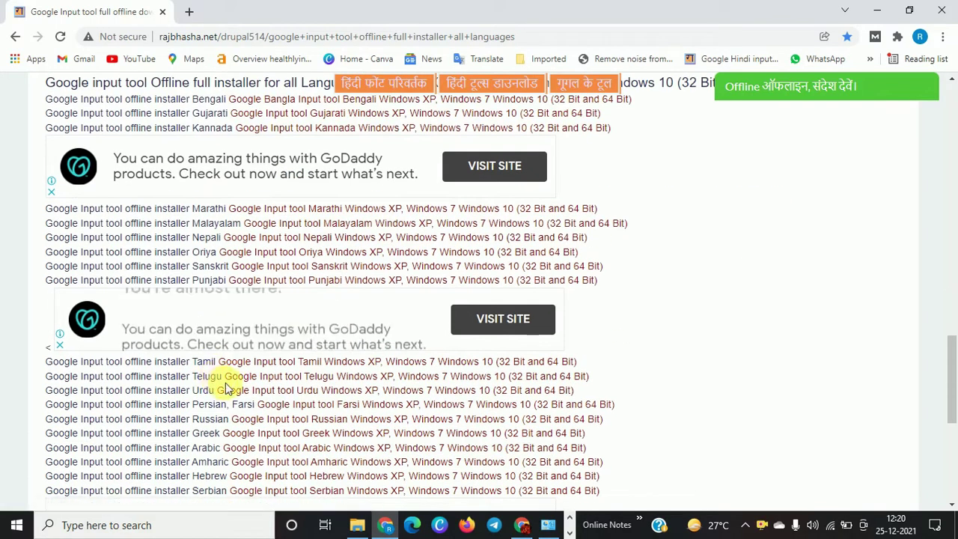
scroll(225, 387, up, 3)
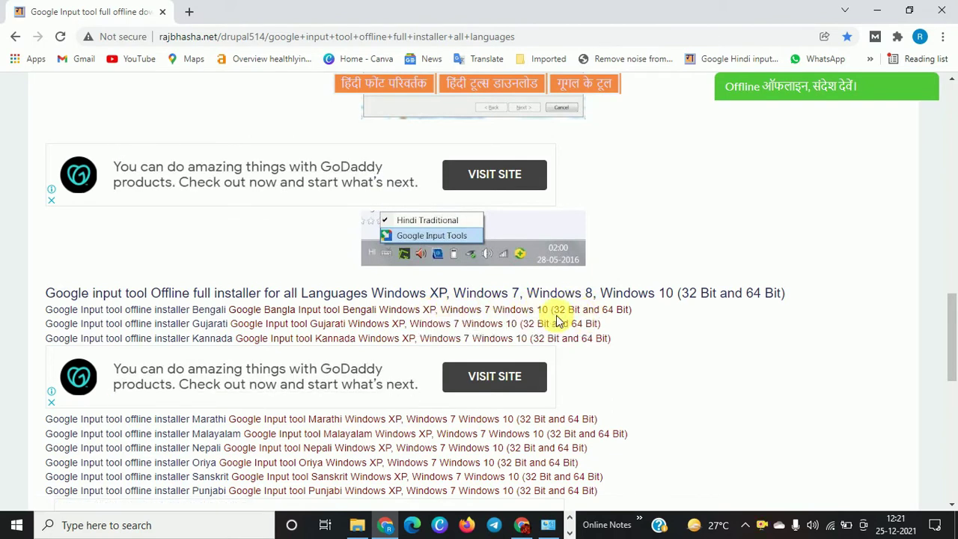
scroll(557, 320, up, 15)
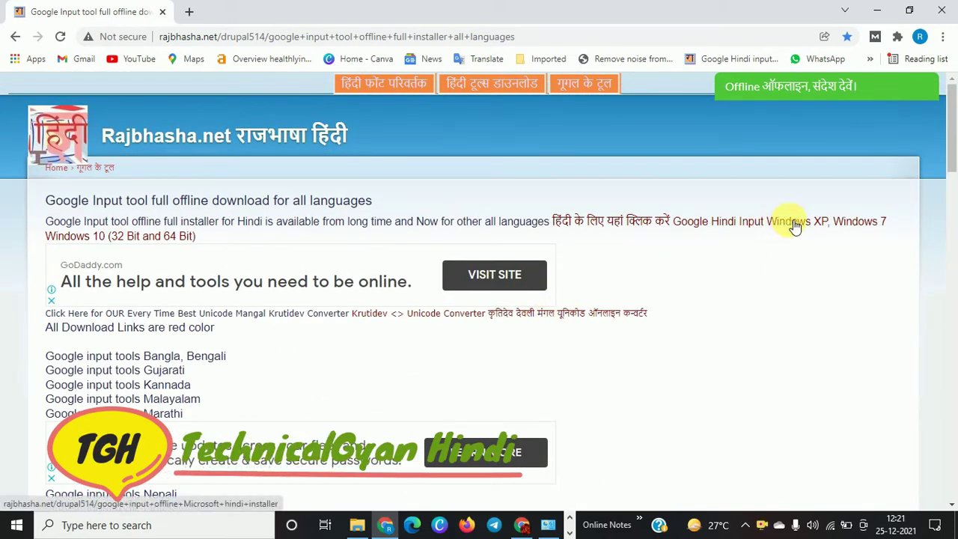
Open the Google Hindi Input installer page and scroll to its download links
click(92, 235)
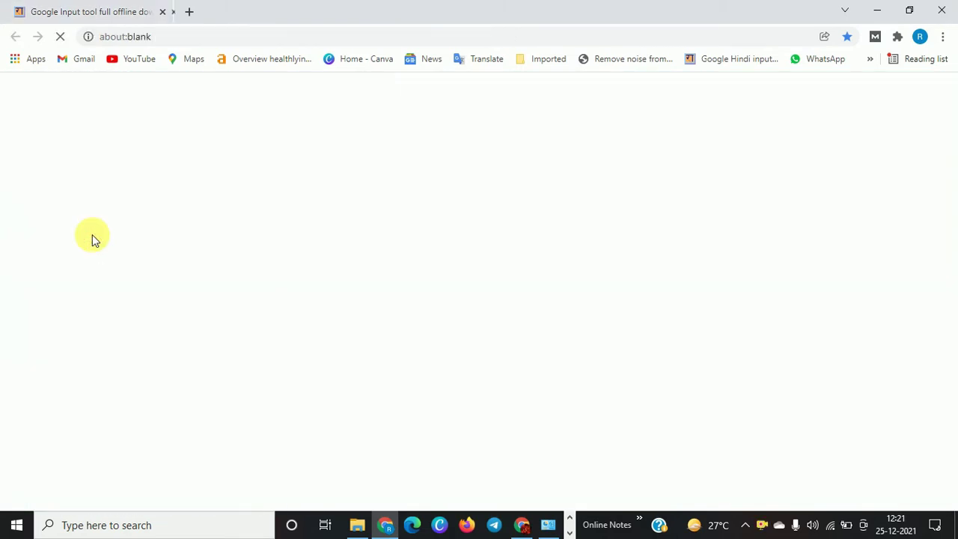
scroll(406, 317, down, 2)
scroll(406, 316, down, 5)
scroll(407, 317, down, 3)
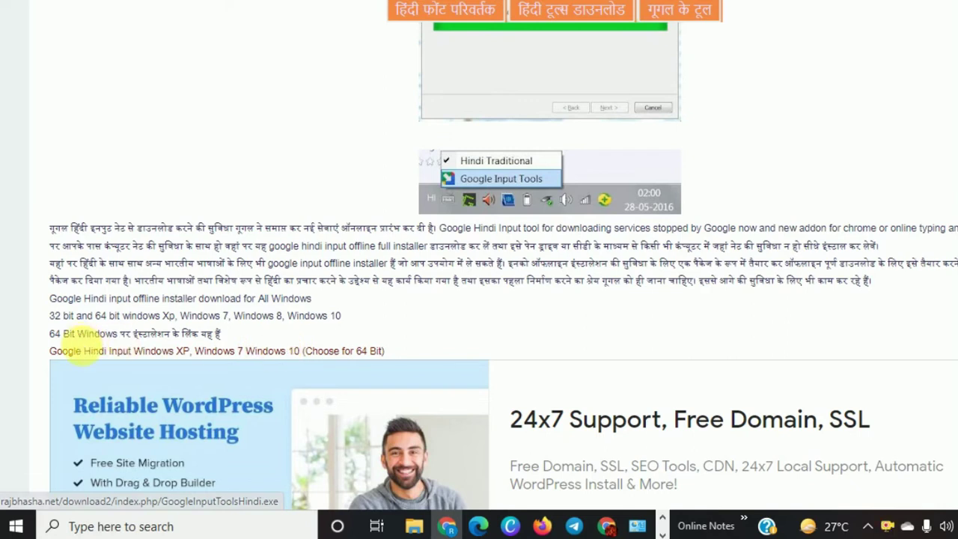
Submit the 64-bit installer's verification to download GoogleInputToolsHindi.exe, then return to the overview tab
click(297, 356)
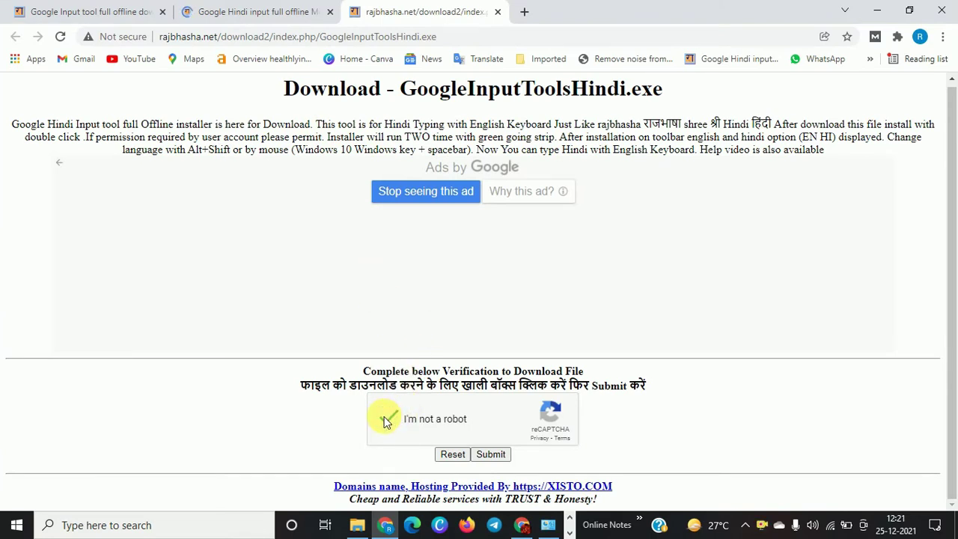
click(482, 456)
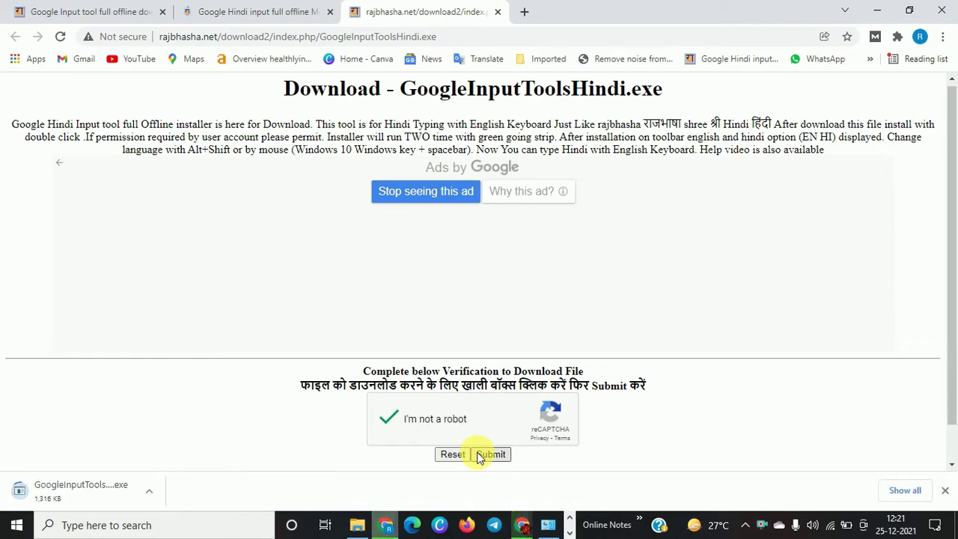
click(82, 11)
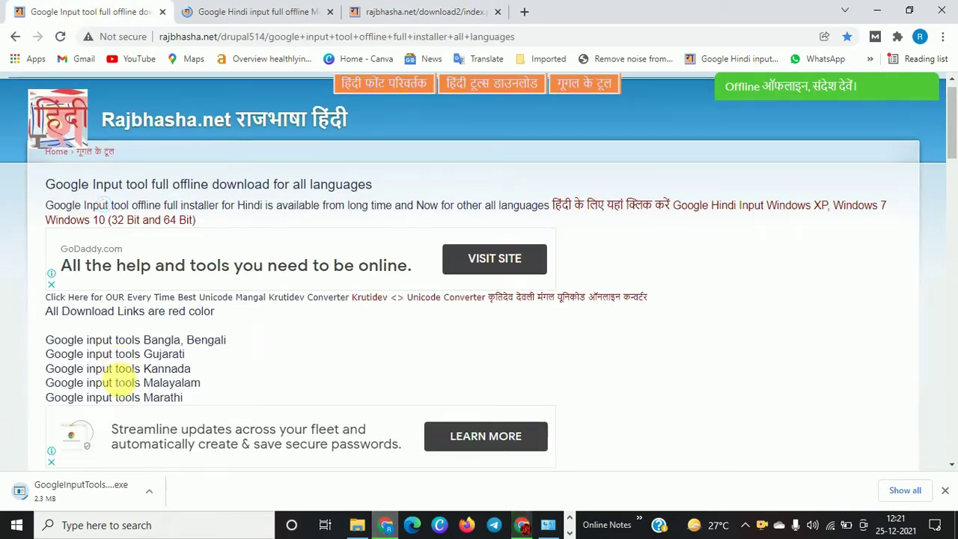
Open the Marathi installer page and show GoogleInputToolsHindi in the Downloads folder
scroll(120, 370, down, 10)
scroll(120, 365, down, 2)
scroll(120, 364, down, 4)
scroll(119, 364, down, 3)
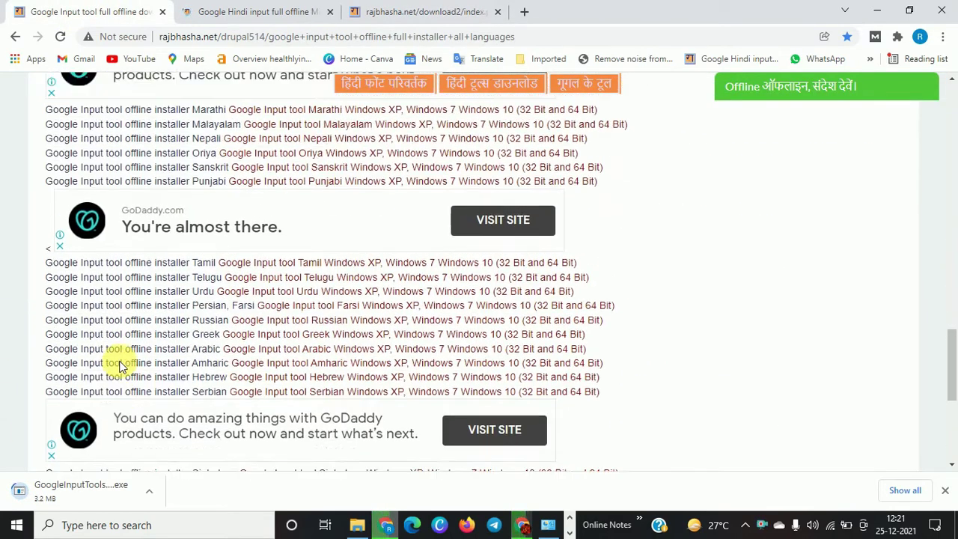
scroll(120, 364, up, 1)
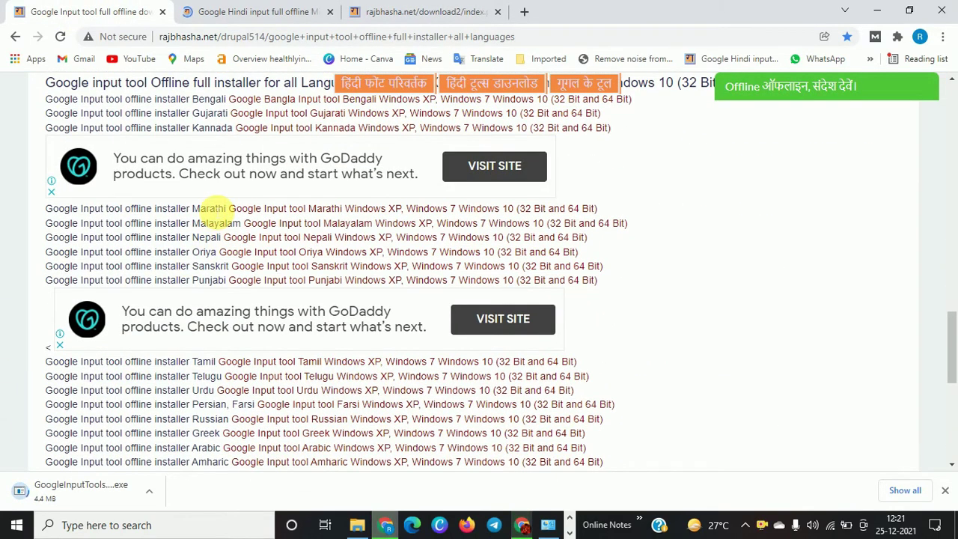
click(477, 210)
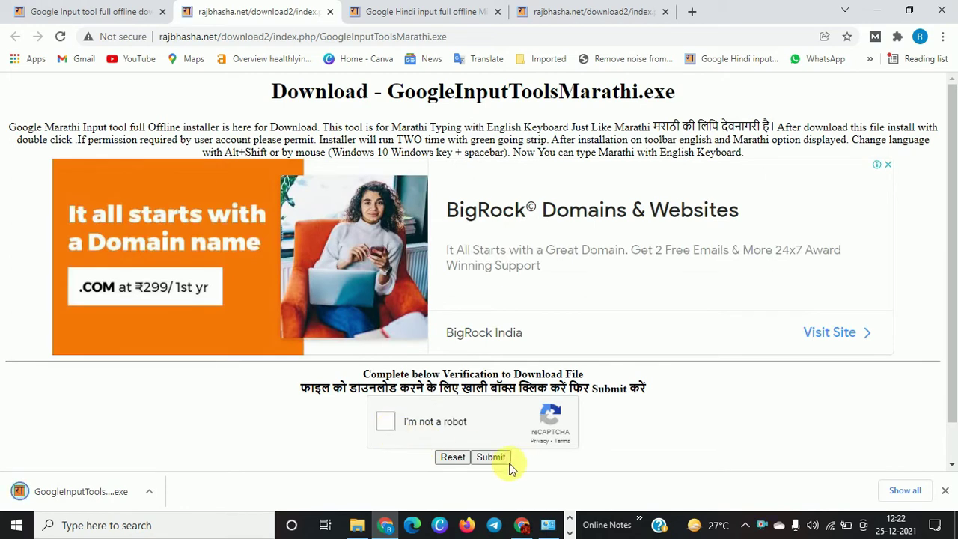
click(149, 491)
click(204, 443)
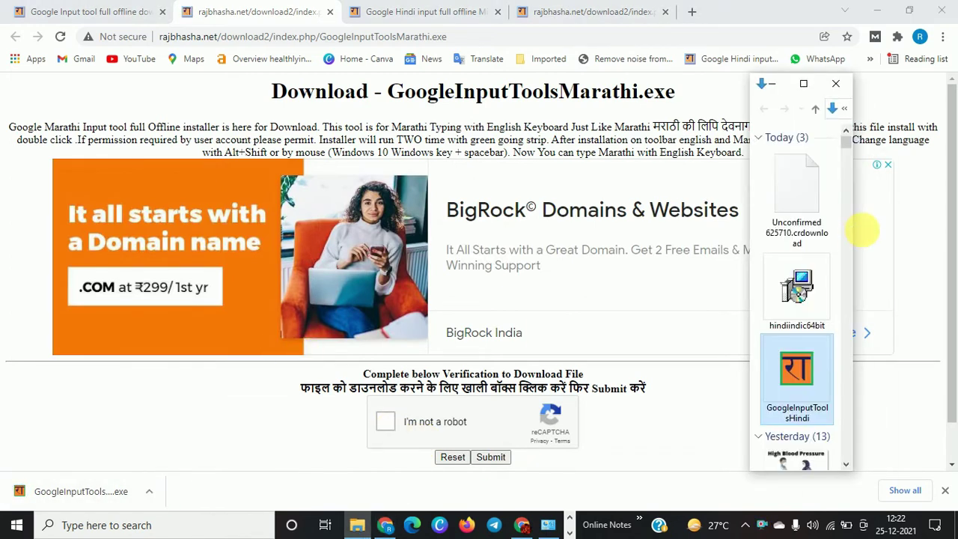
Run GoogleInputToolsHindi from the maximized Downloads folder and finish the Install Wizard
click(803, 84)
double_click(315, 196)
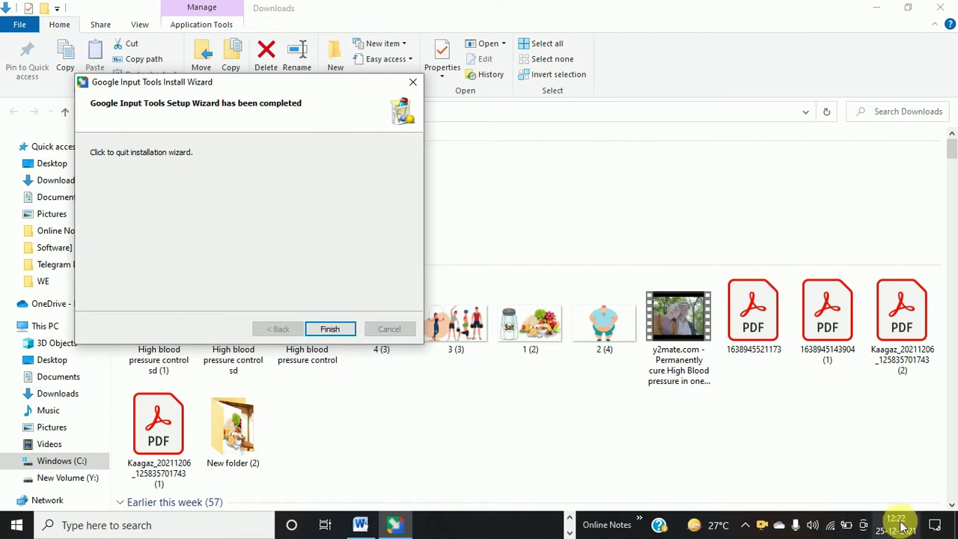
click(336, 329)
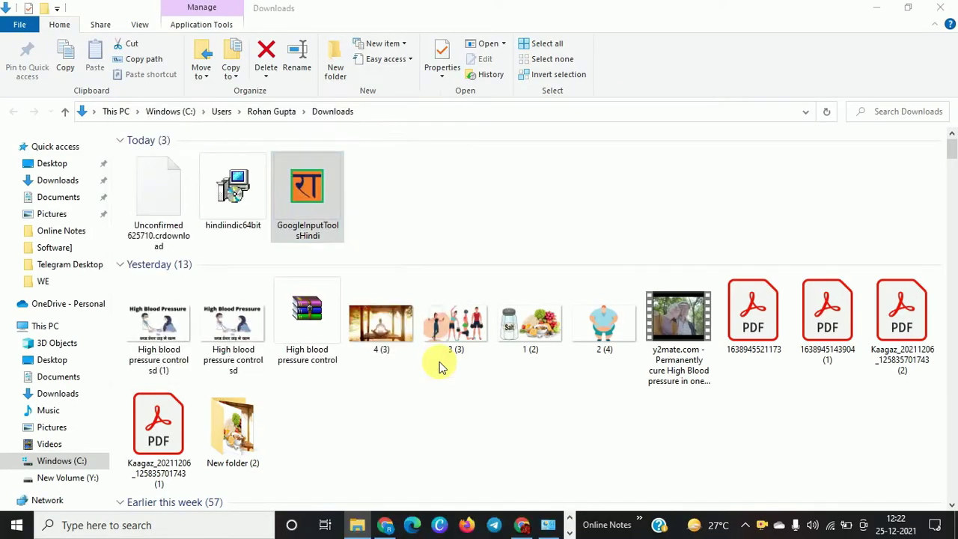
click(876, 8)
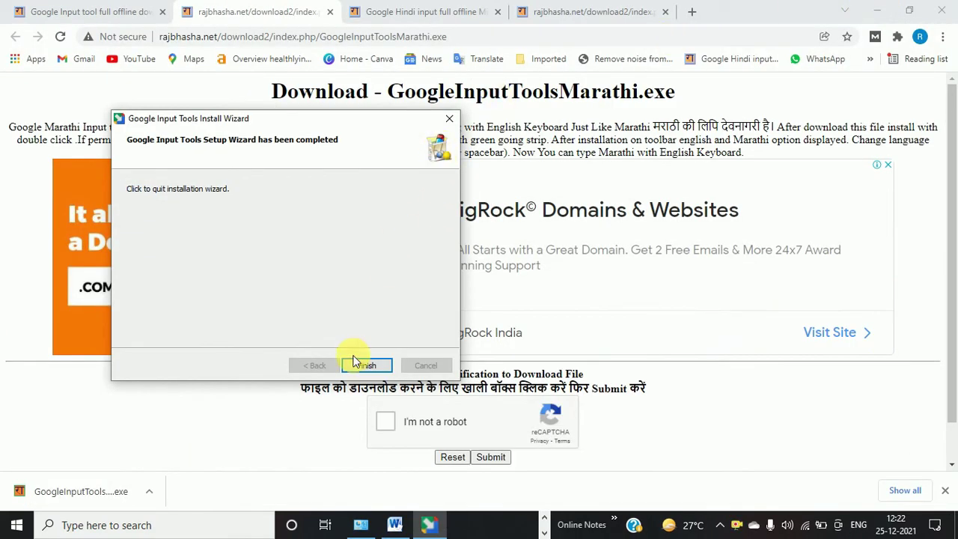
click(365, 366)
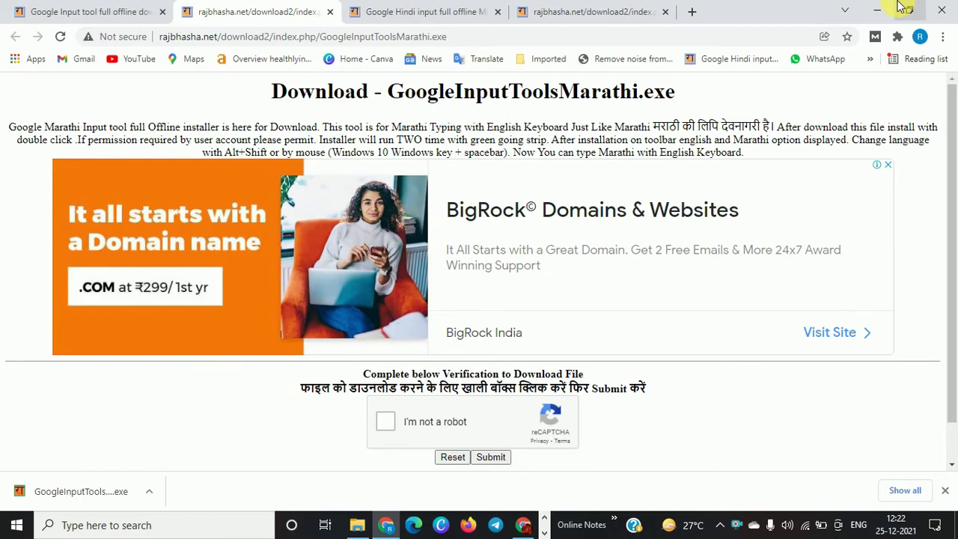
Verify Hindi (Google Input Tools) is listed among taskbar input languages, then restore Word
click(877, 11)
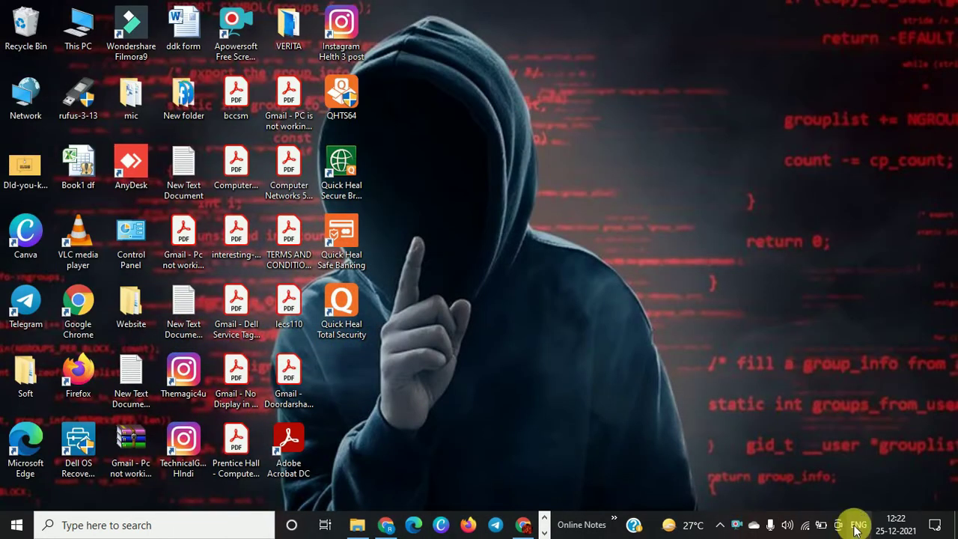
click(857, 525)
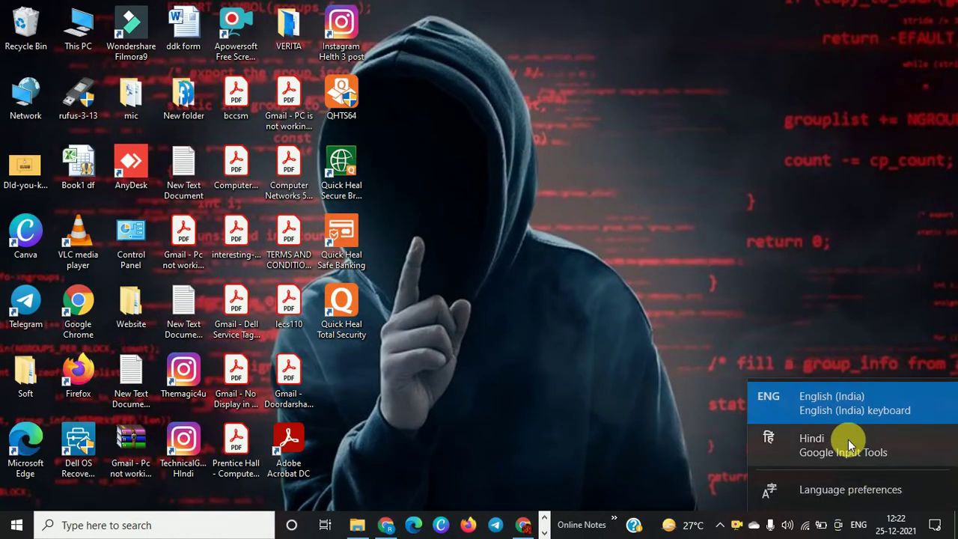
click(776, 276)
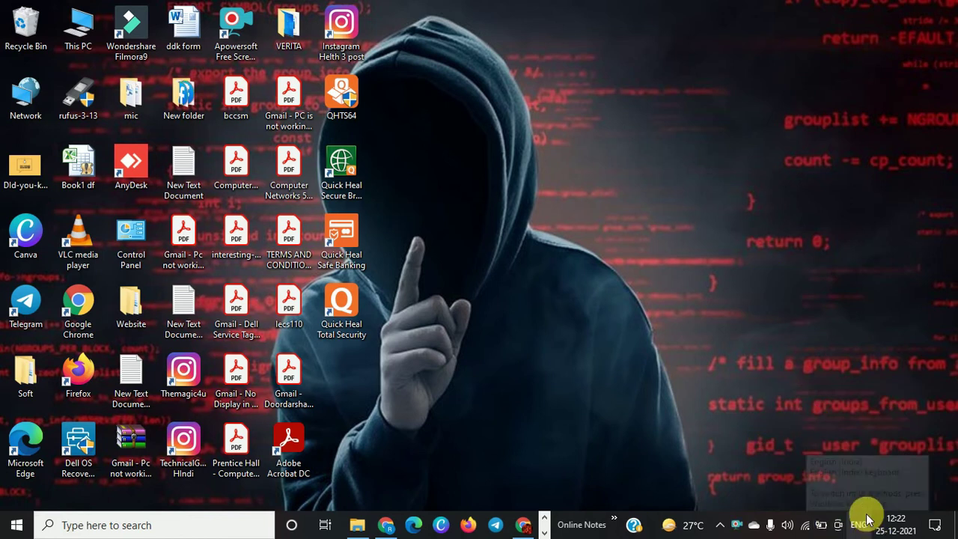
click(873, 522)
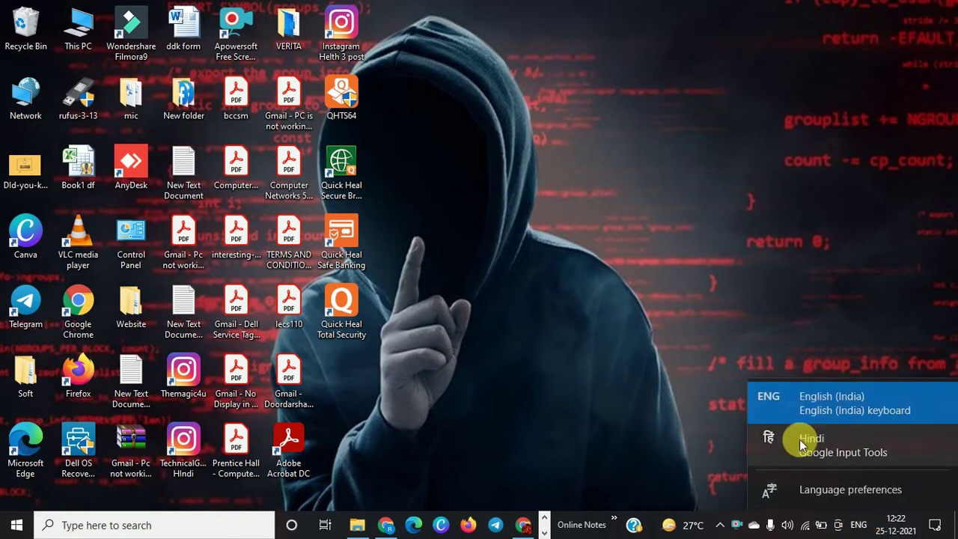
click(679, 393)
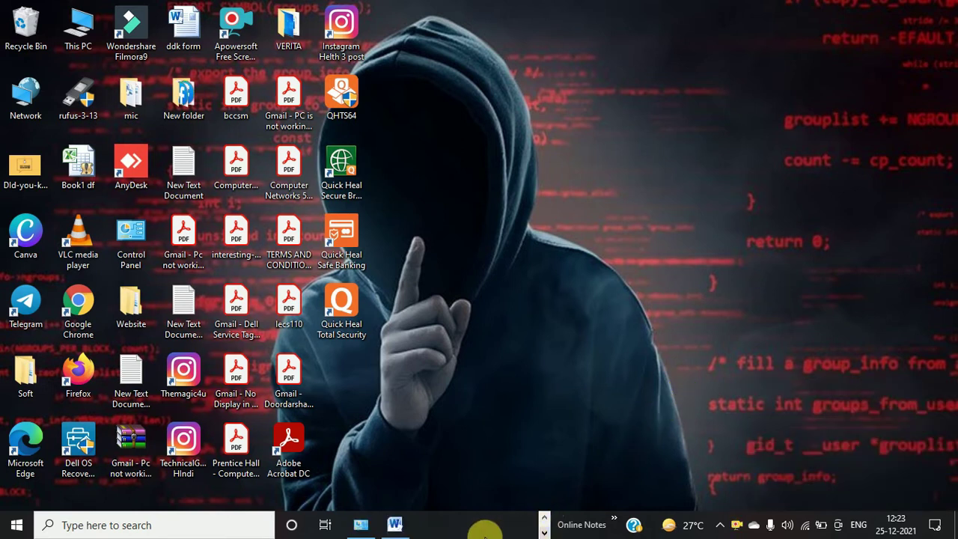
click(393, 524)
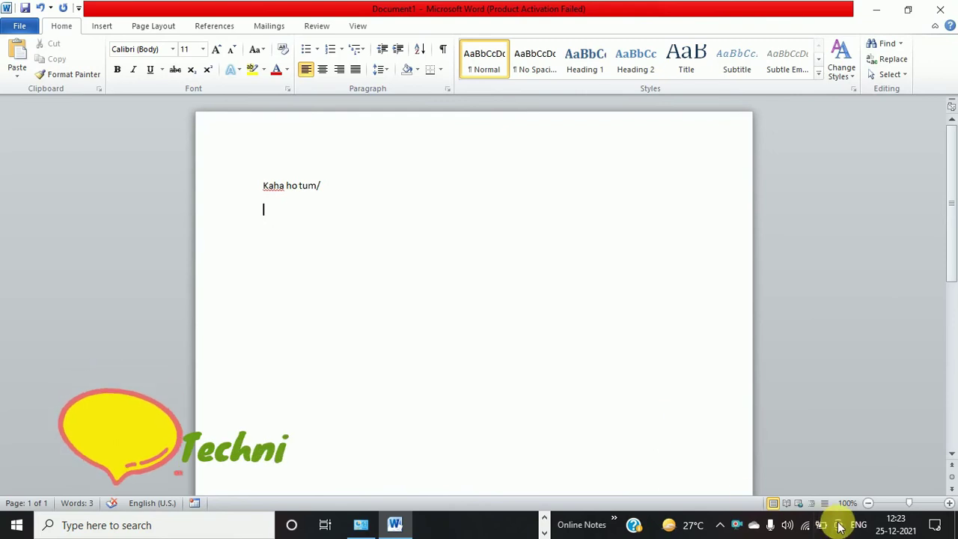
Switch input to Hindi and type कहा हो तुम using the transliteration suggestions
click(859, 525)
click(858, 449)
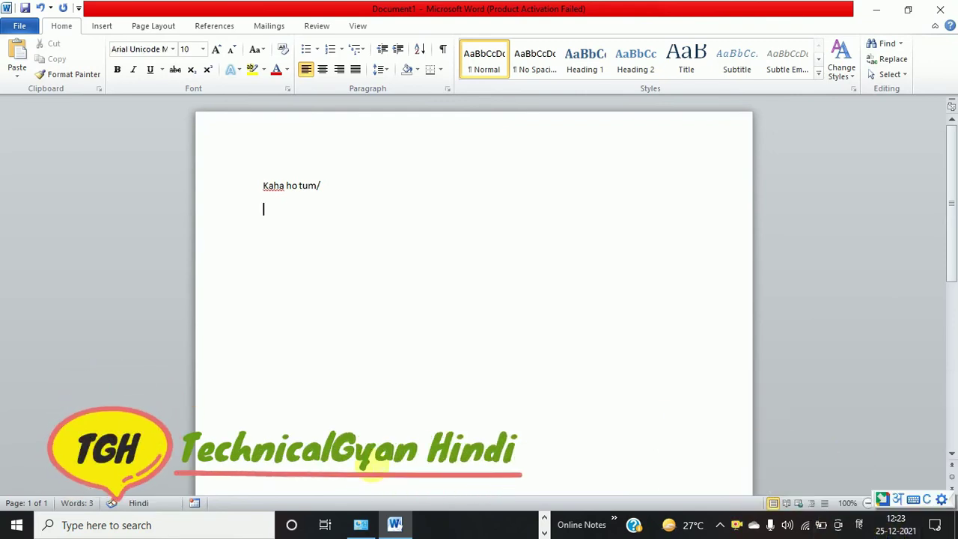
text(kaha)
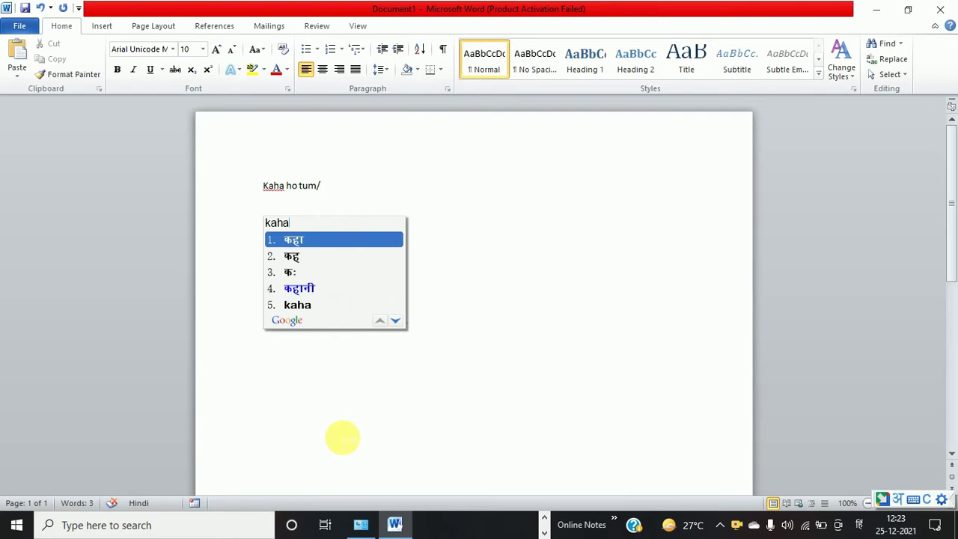
key(Return)
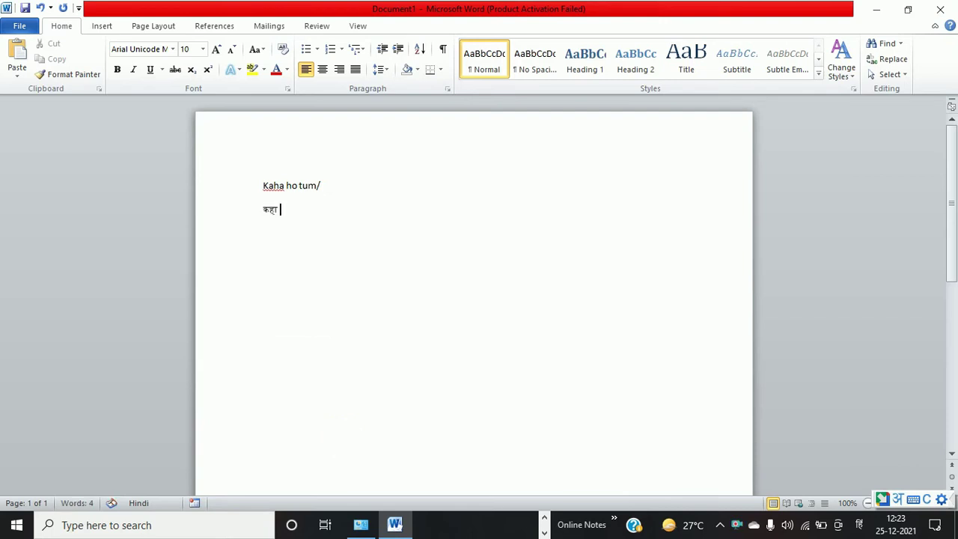
text(ho)
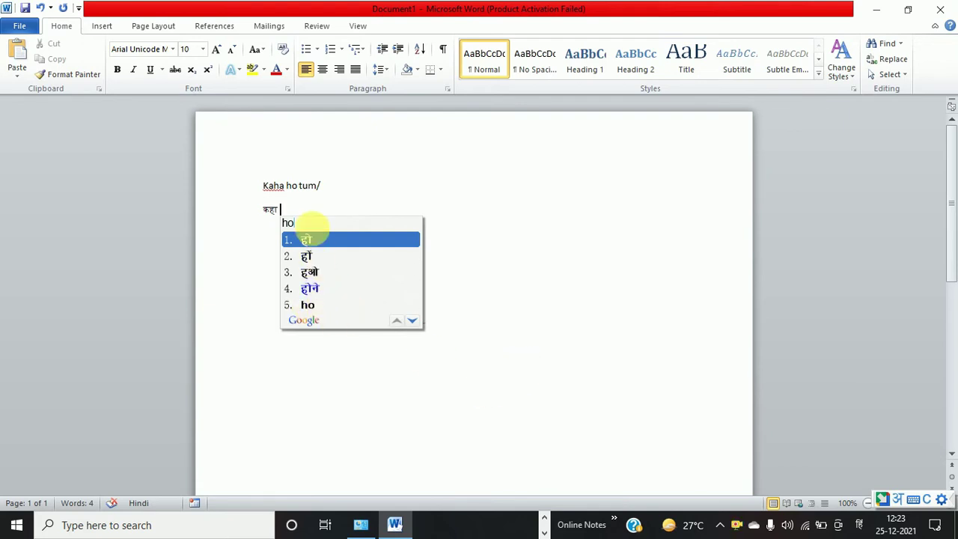
click(321, 240)
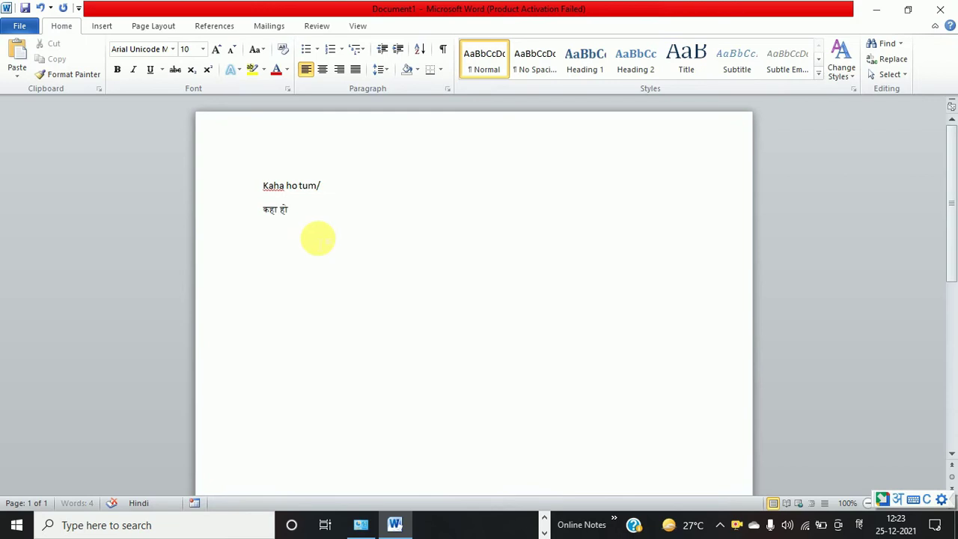
text(tum)
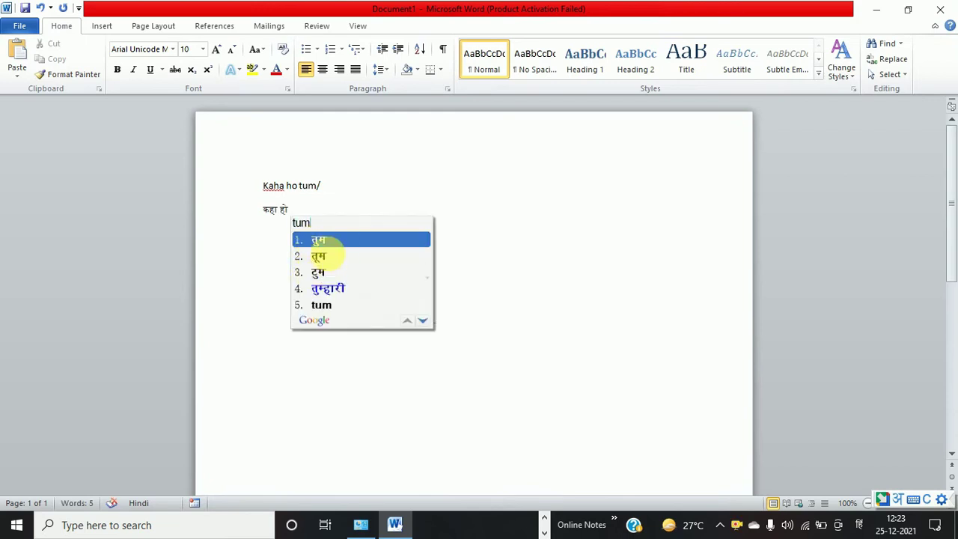
click(324, 243)
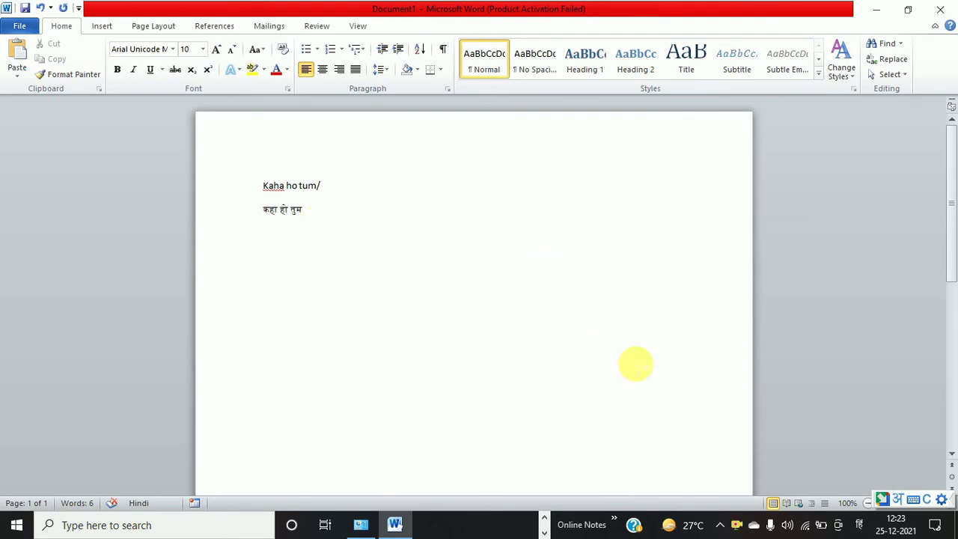
Switch to English (India) to type 'jkjfjyd', then switch back to Hindi input
click(858, 524)
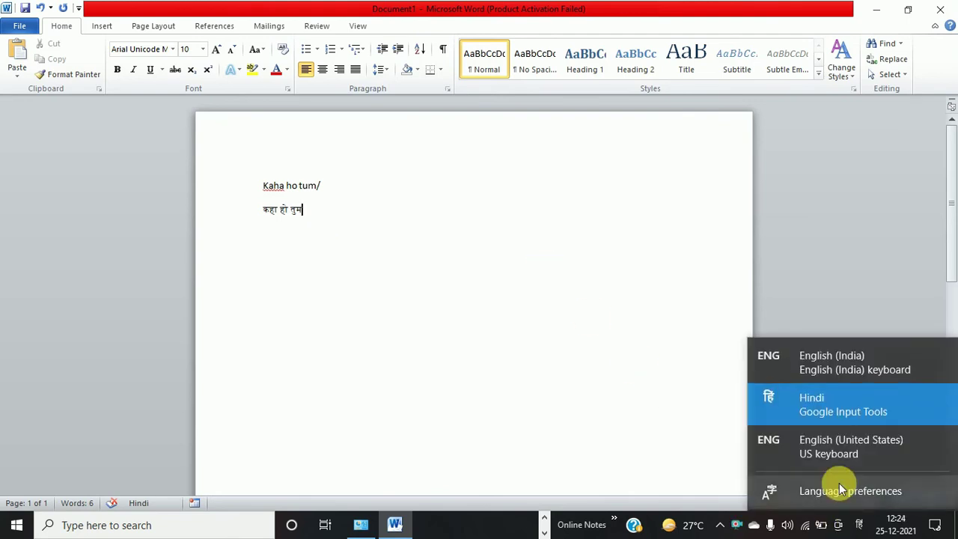
click(802, 362)
text(jkjfjyd)
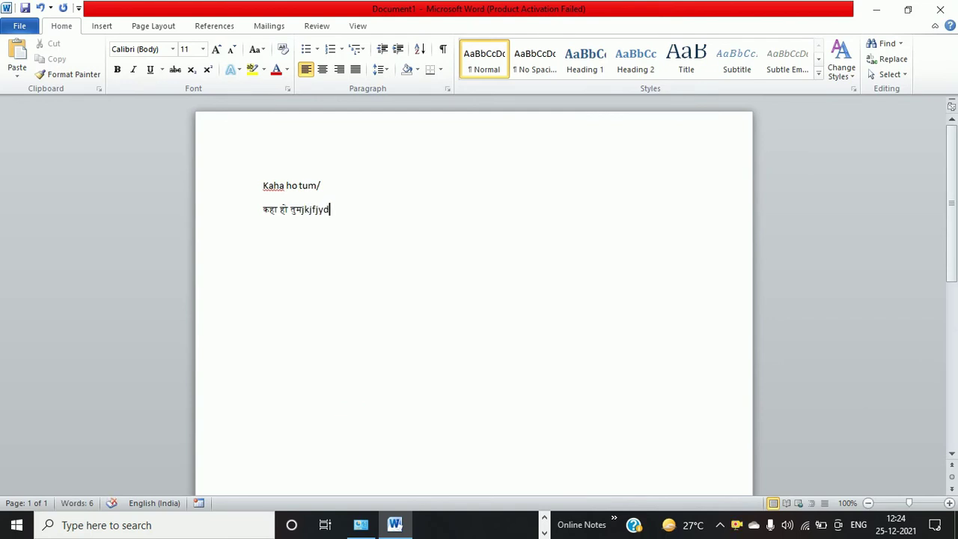
click(858, 525)
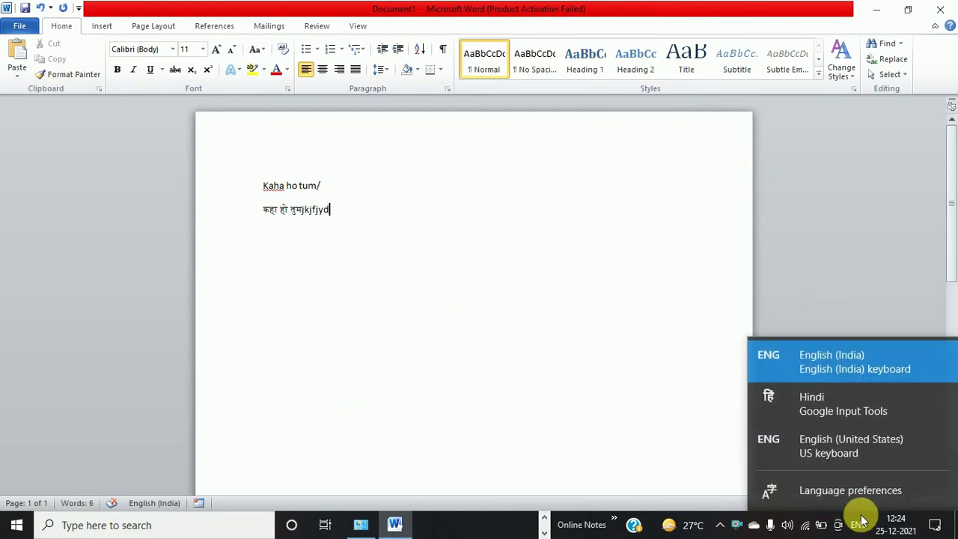
click(859, 410)
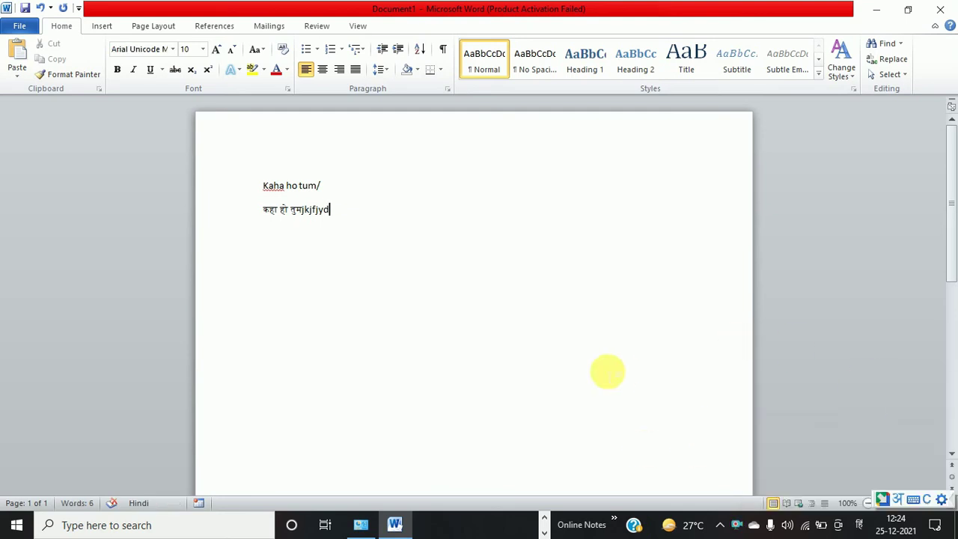
click(171, 531)
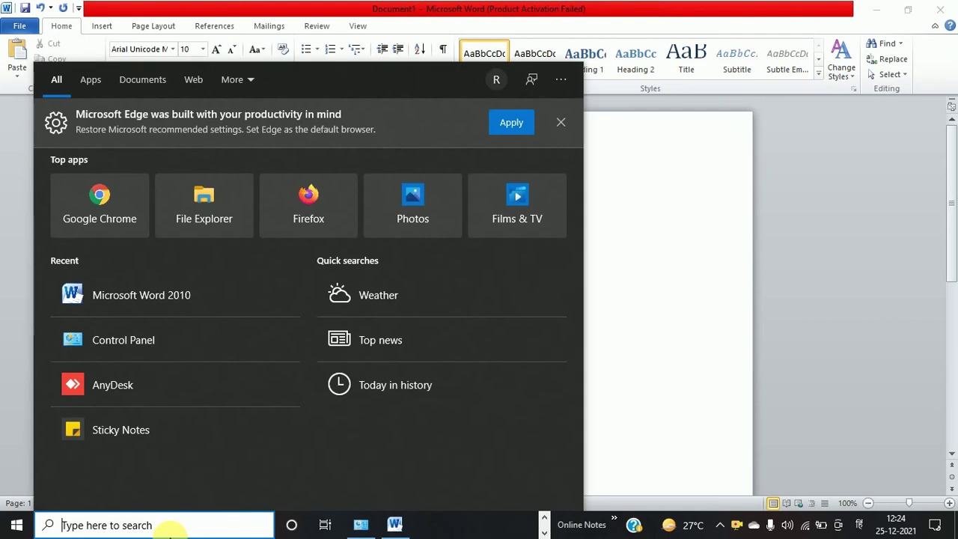
Open Control Panel via a 'con' search, toggle View by Small icons back to Category, open Programs and Features
text(con)
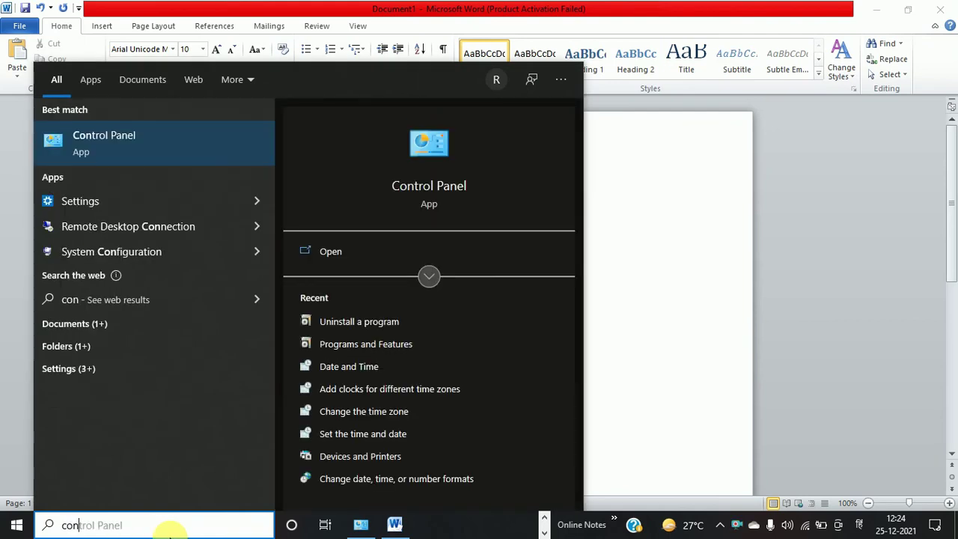
click(120, 136)
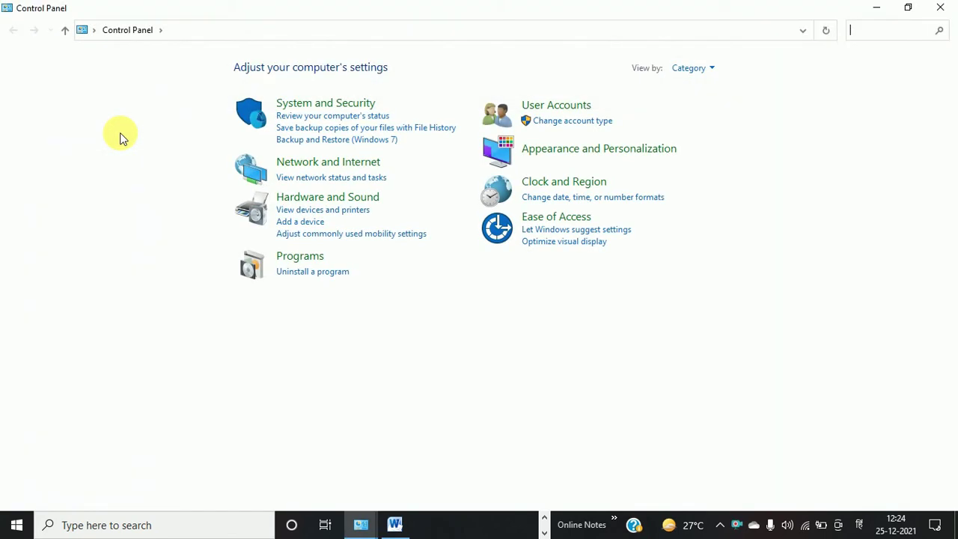
click(694, 67)
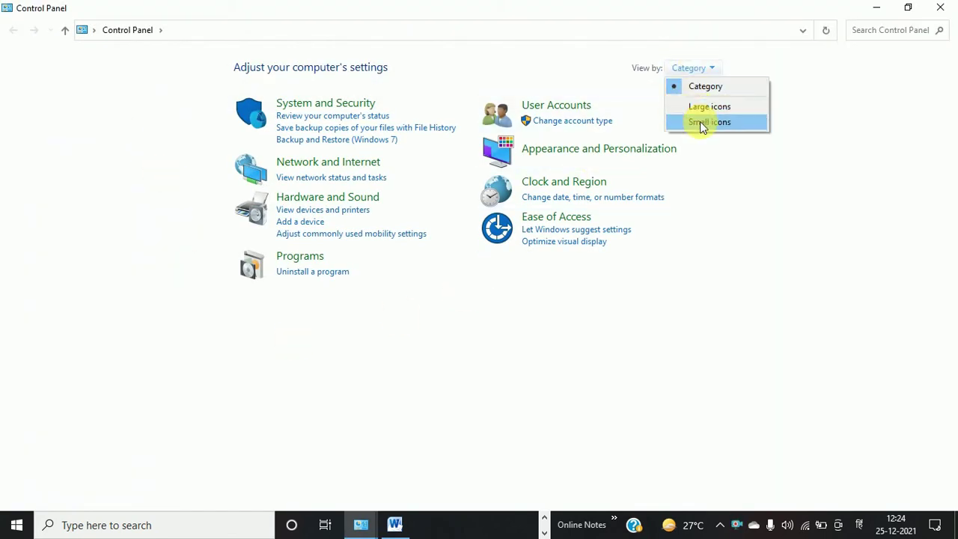
click(700, 121)
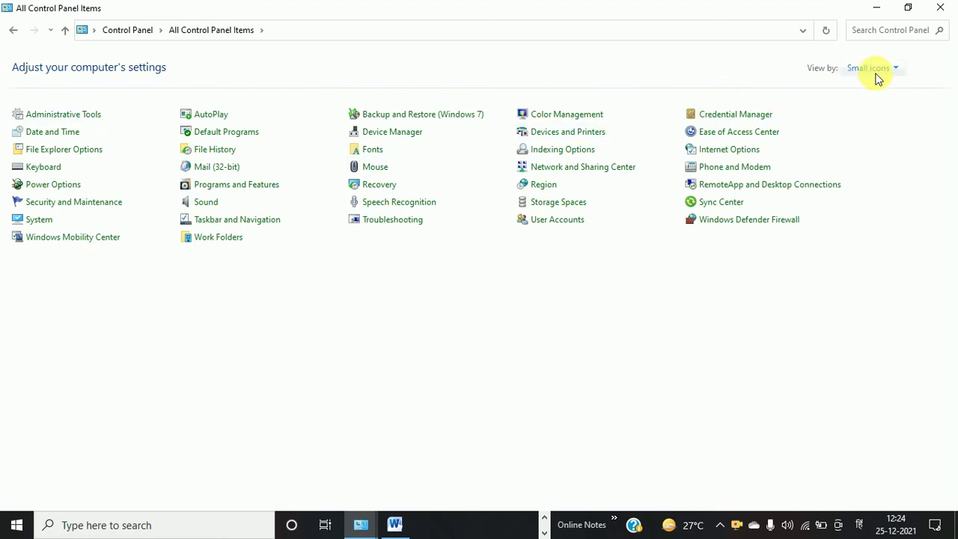
click(851, 70)
click(874, 87)
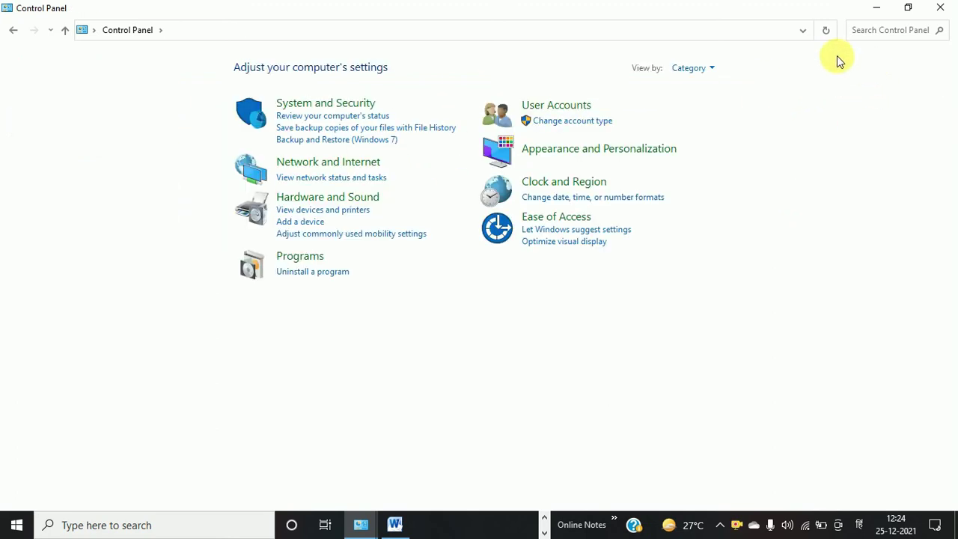
click(327, 275)
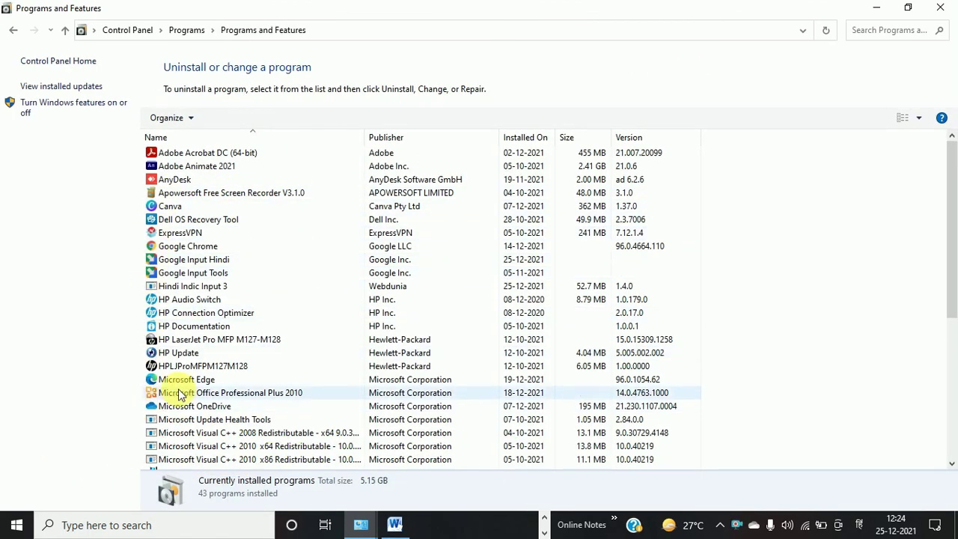
Confirm Google Input Hindi is listed in Programs and Features, then close it and refresh the desktop
click(204, 263)
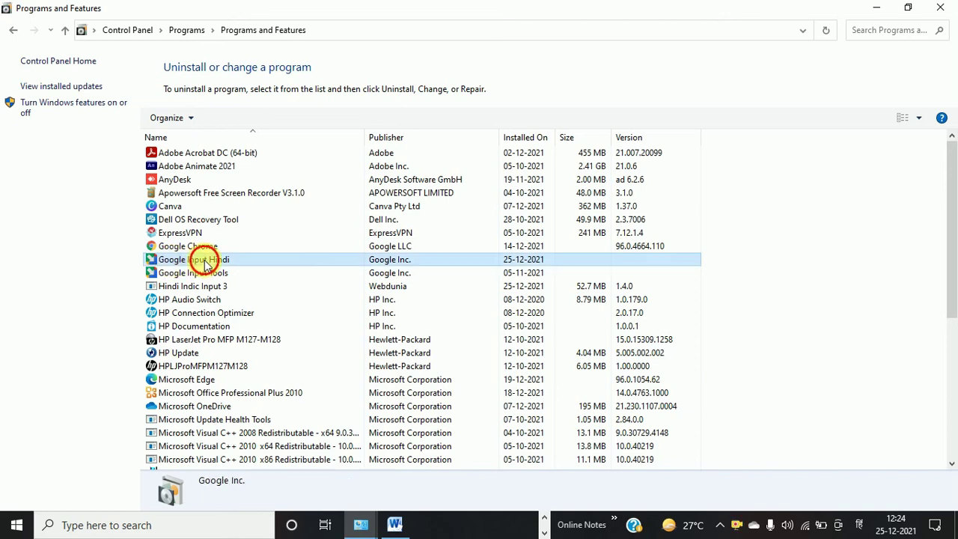
right_click(207, 266)
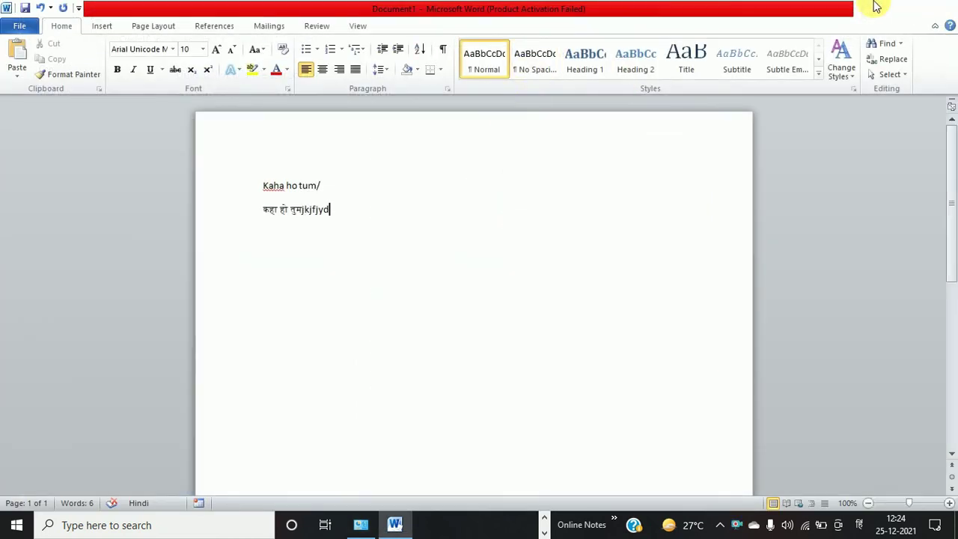
click(875, 7)
right_click(646, 35)
click(667, 75)
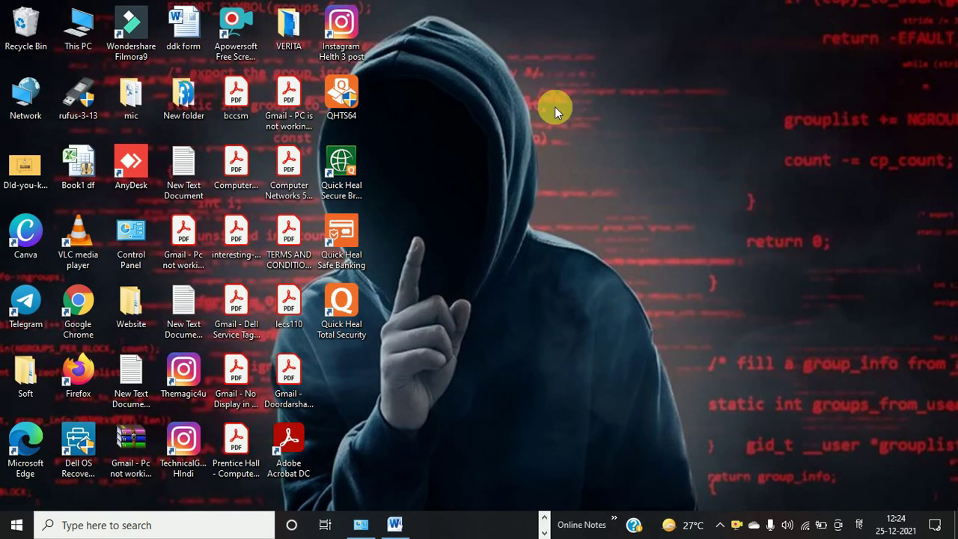